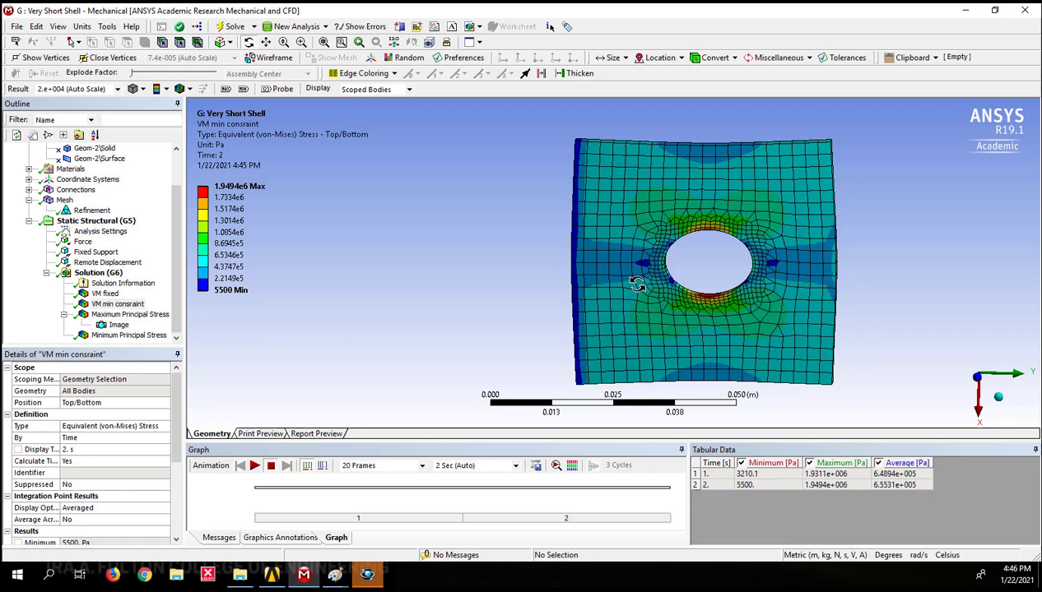
# Step: Open the legend's 5500 minimum label for editing, showing it is set to Automatic
pyautogui.click(231, 291)
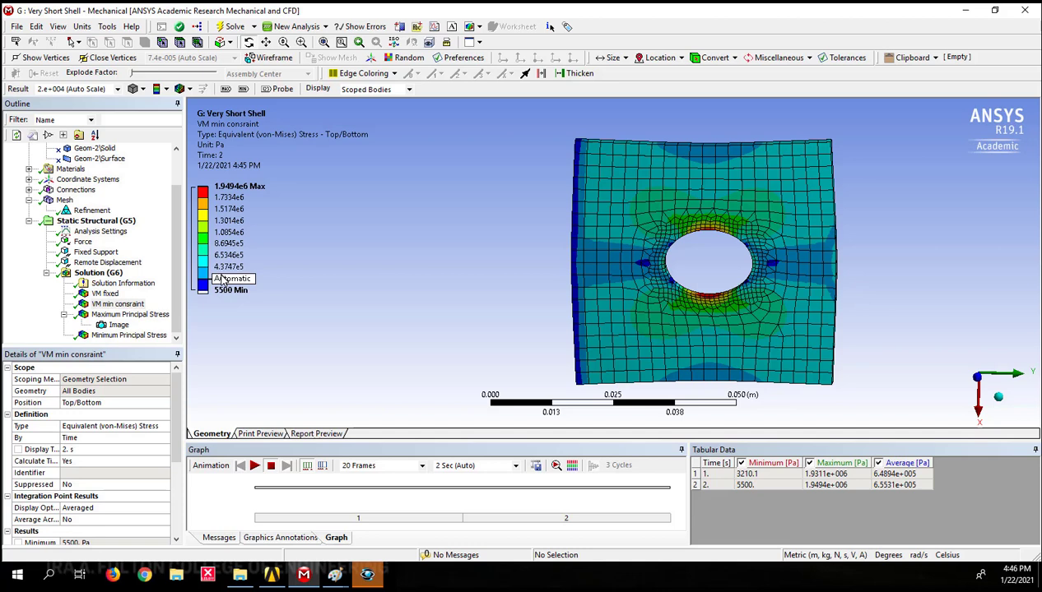
# Step: Show the VM min constraint stress plot as a print preview page and scroll through it
pyautogui.click(257, 434)
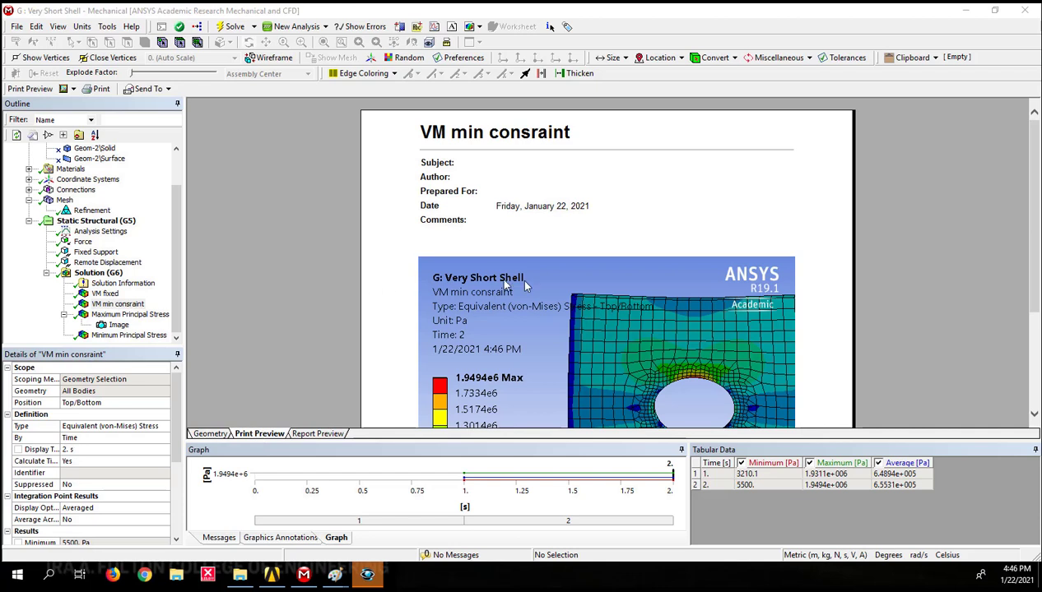
pyautogui.scroll(-1, 525, 284)
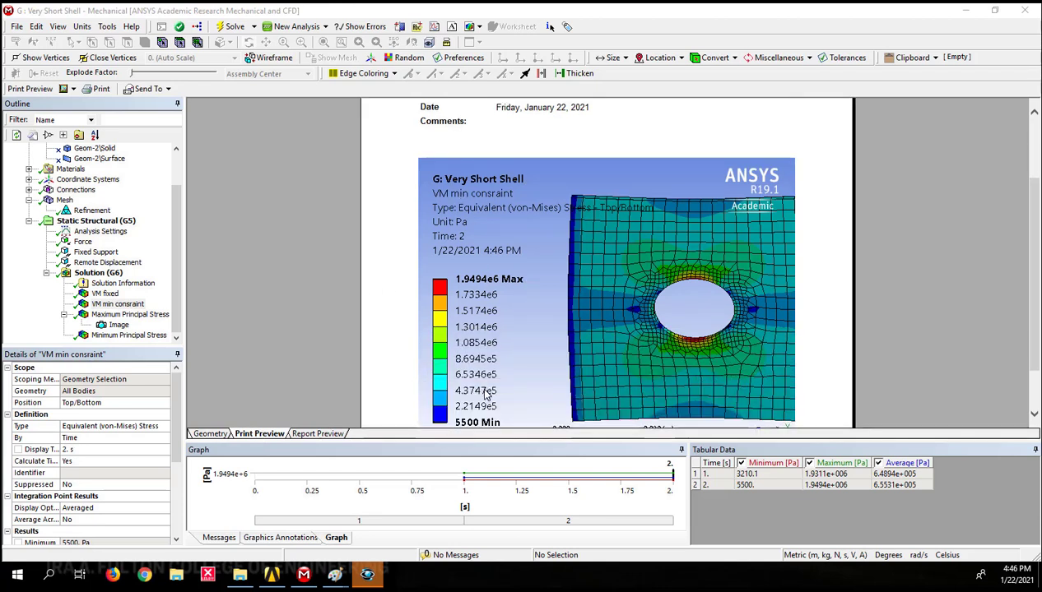
pyautogui.scroll(-1, 483, 393)
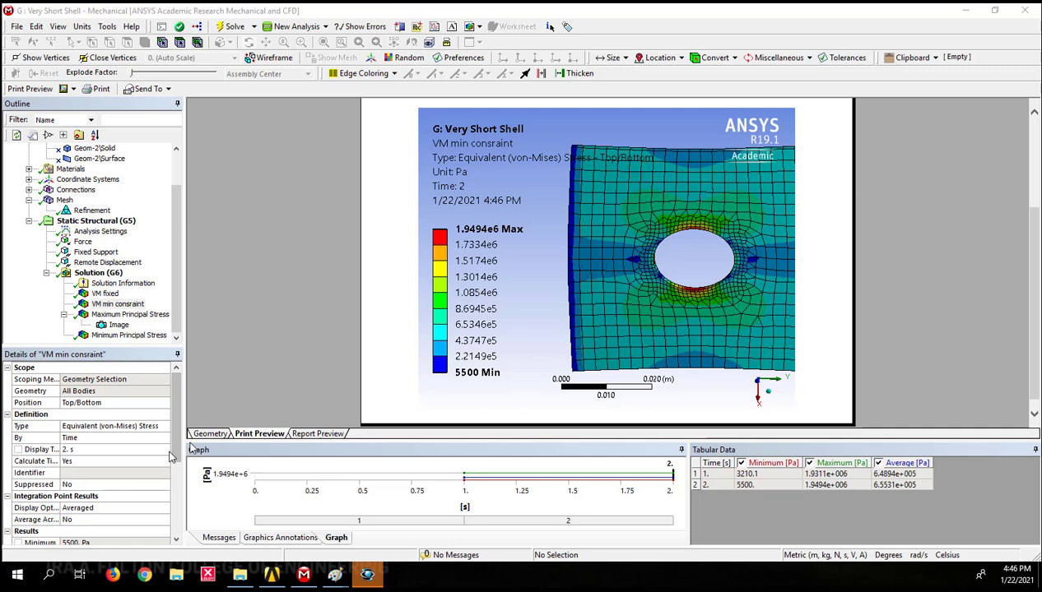
pyautogui.click(206, 433)
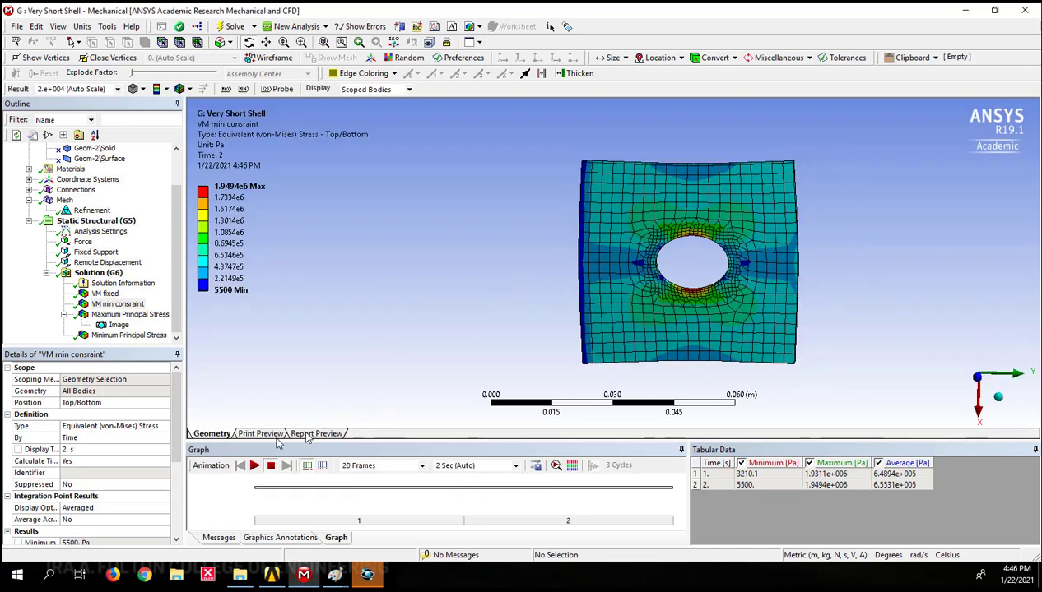
pyautogui.click(258, 433)
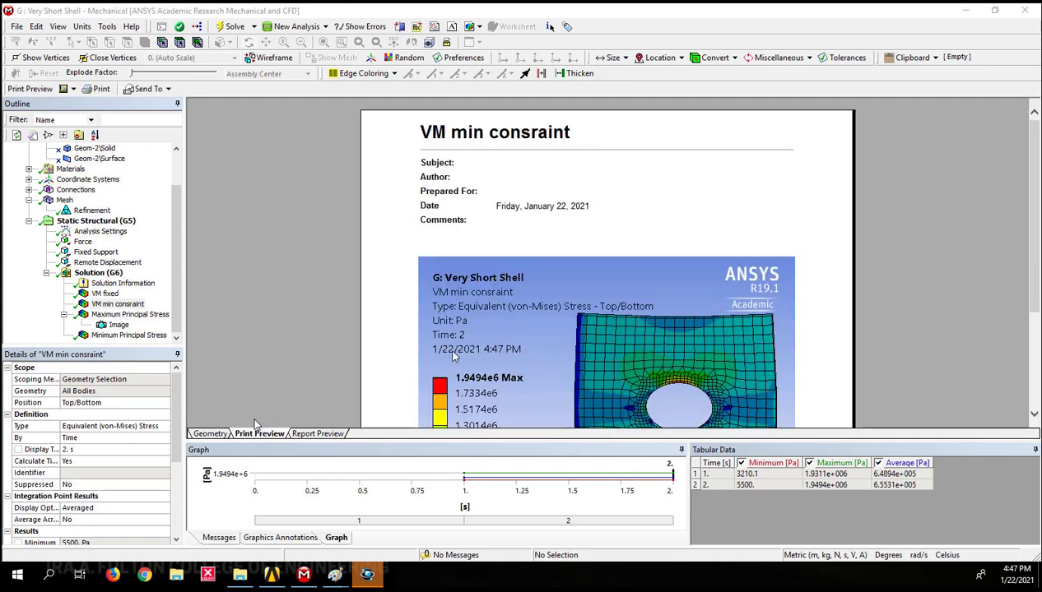
pyautogui.scroll(-2, 470, 352)
pyautogui.scroll(-1, 471, 352)
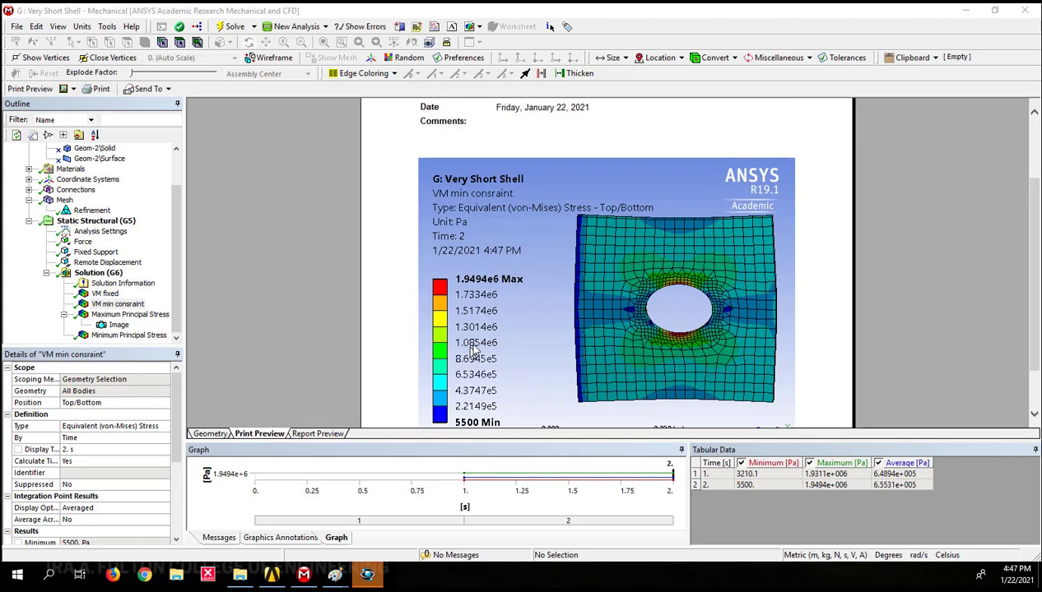
pyautogui.scroll(-2, 613, 308)
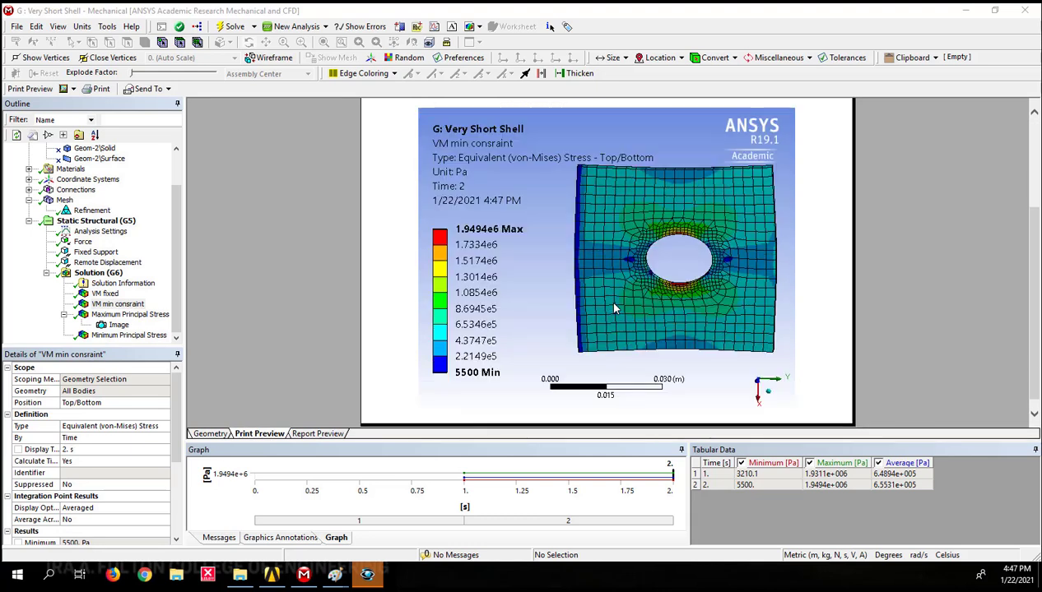
pyautogui.scroll(1, 613, 308)
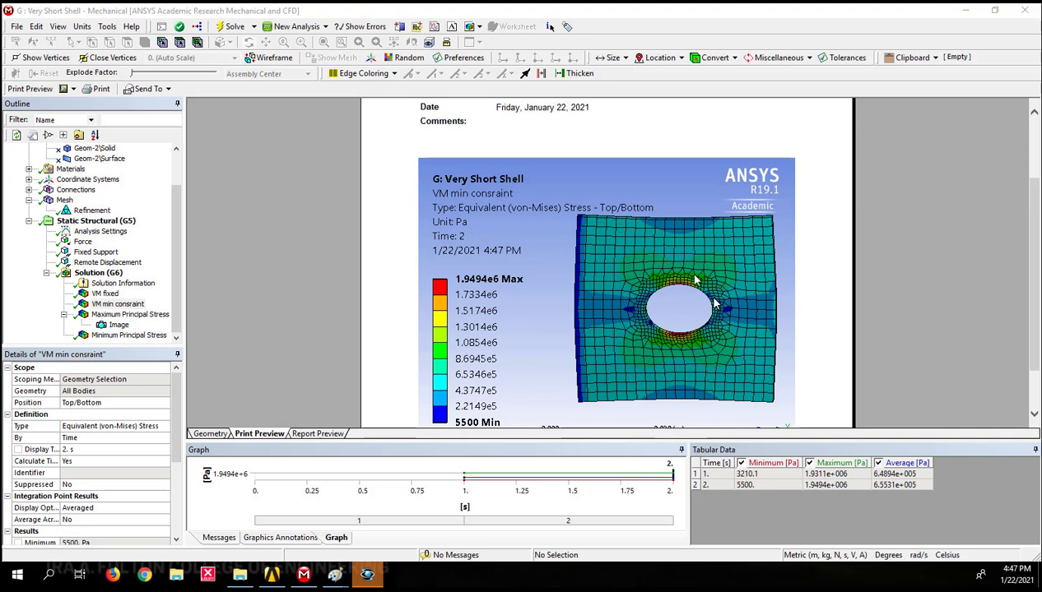
# Step: Set the image export to enhanced 2:1 resolution, white background and font magnification 3
pyautogui.click(210, 434)
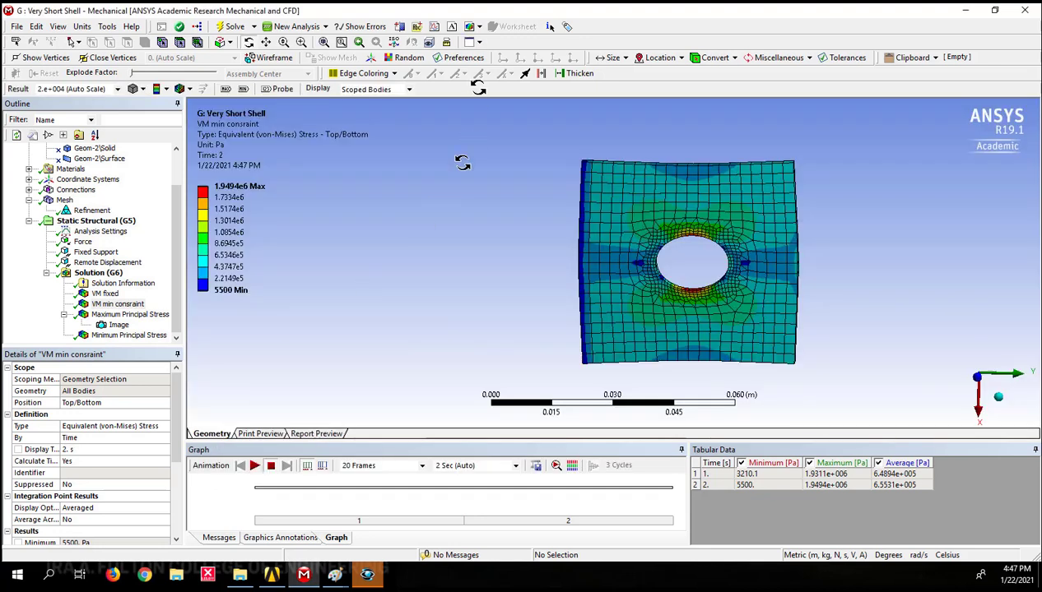
pyautogui.click(480, 28)
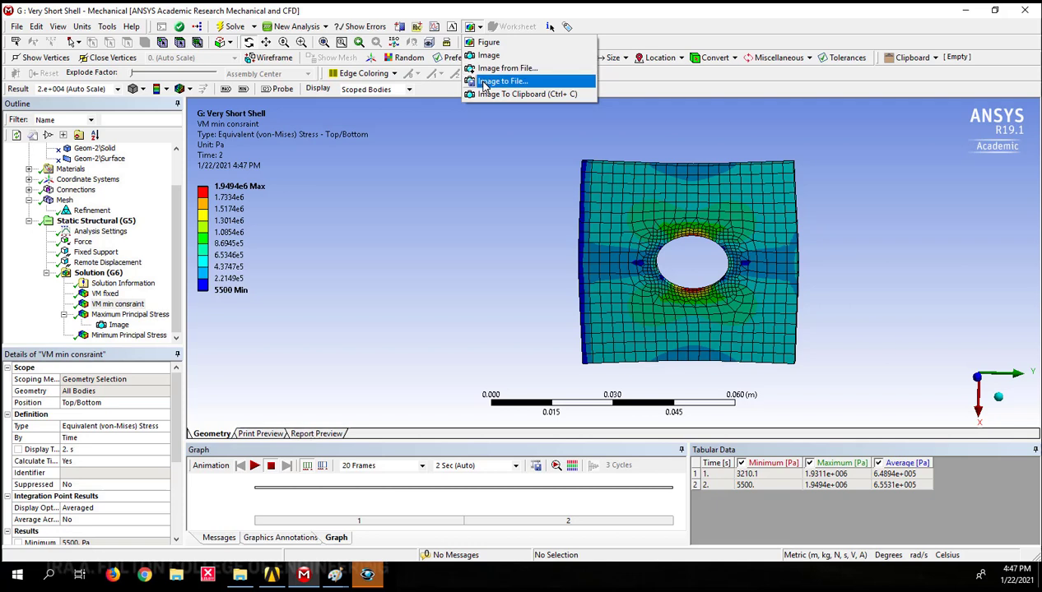
pyautogui.click(484, 86)
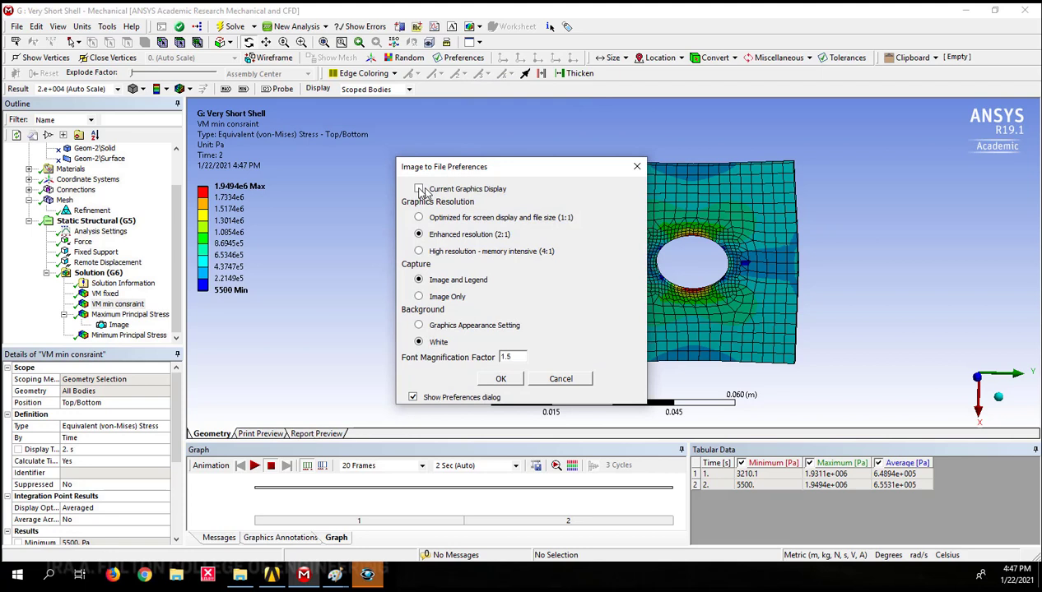
pyautogui.click(418, 188)
pyautogui.click(419, 189)
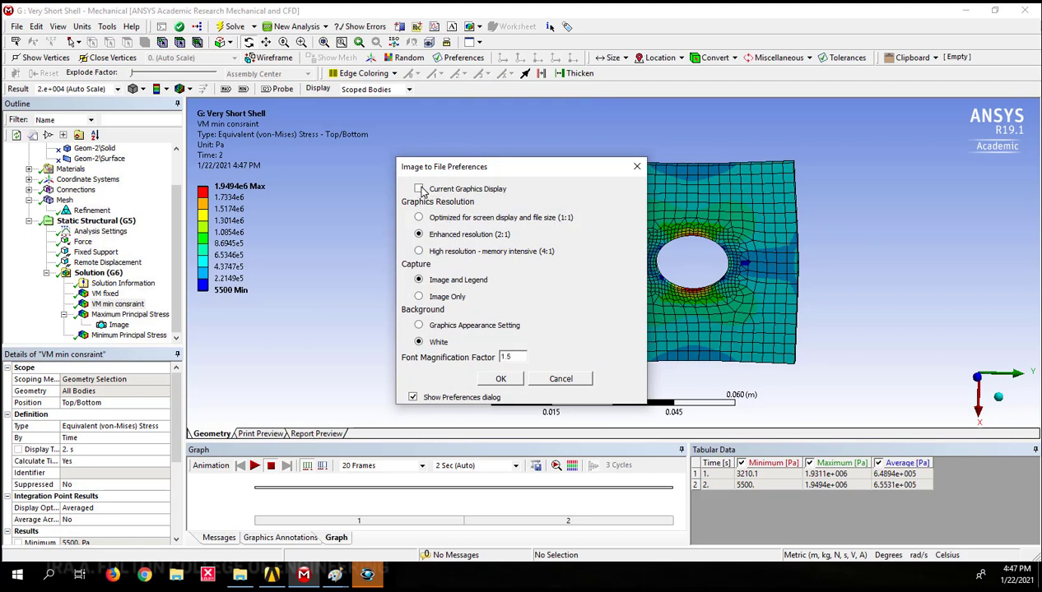
pyautogui.click(418, 251)
pyautogui.click(419, 234)
pyautogui.click(418, 327)
pyautogui.moveTo(516, 357); pyautogui.dragTo(491, 362)
pyautogui.write('3')
pyautogui.click(504, 383)
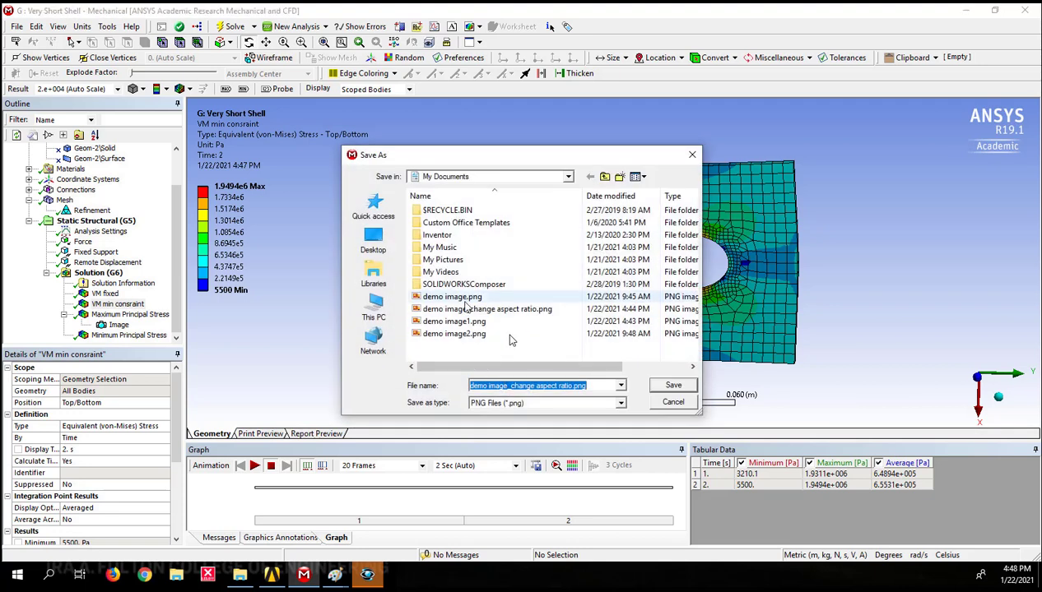
# Step: Save the exported stress image as 'demo image_3x.png'
pyautogui.click(542, 385)
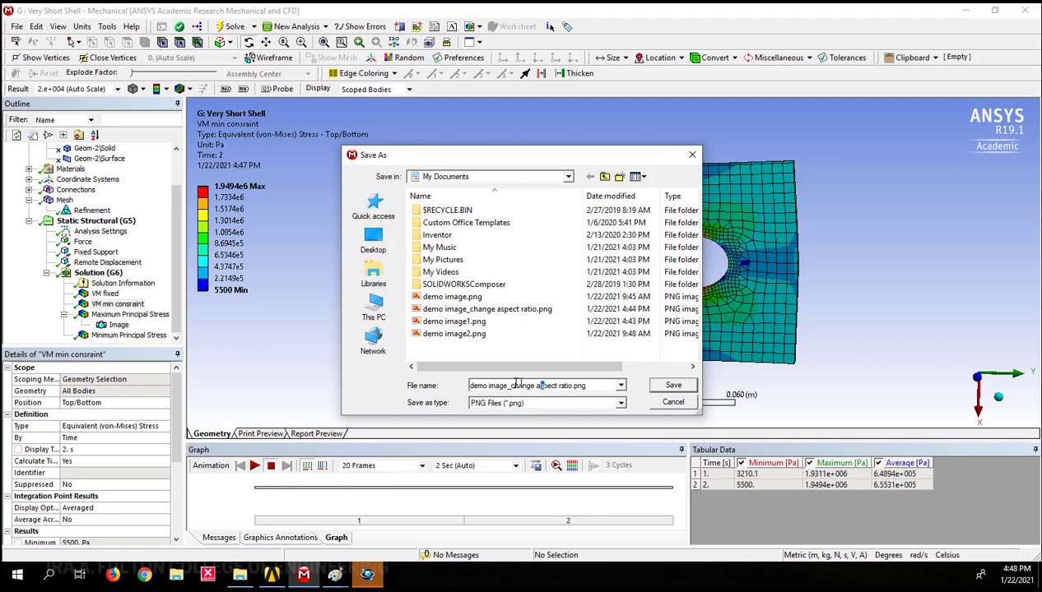
pyautogui.moveTo(513, 384); pyautogui.dragTo(572, 390)
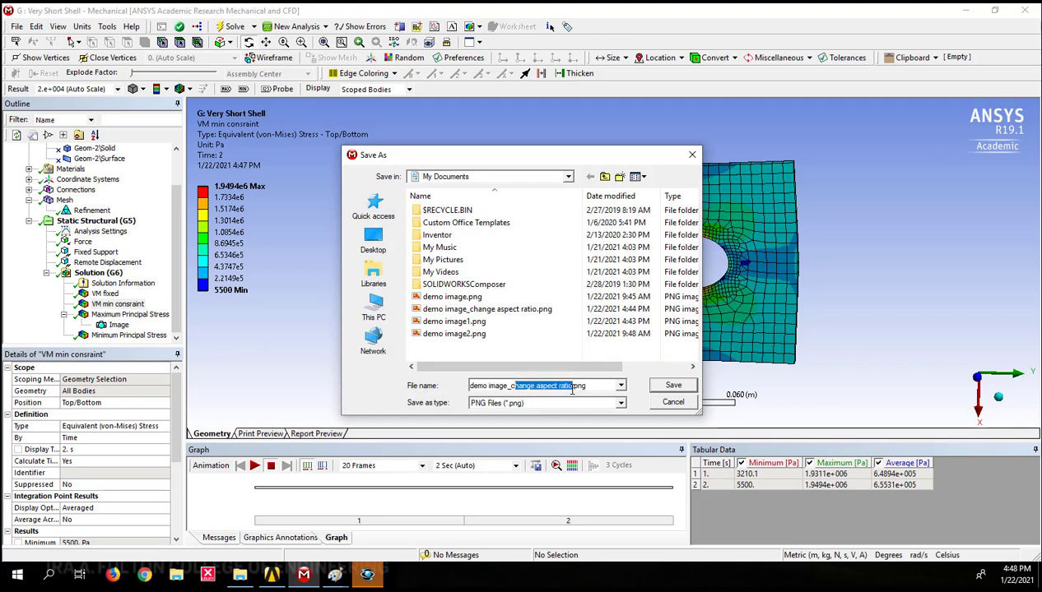
pyautogui.write('3x')
pyautogui.press('Return')
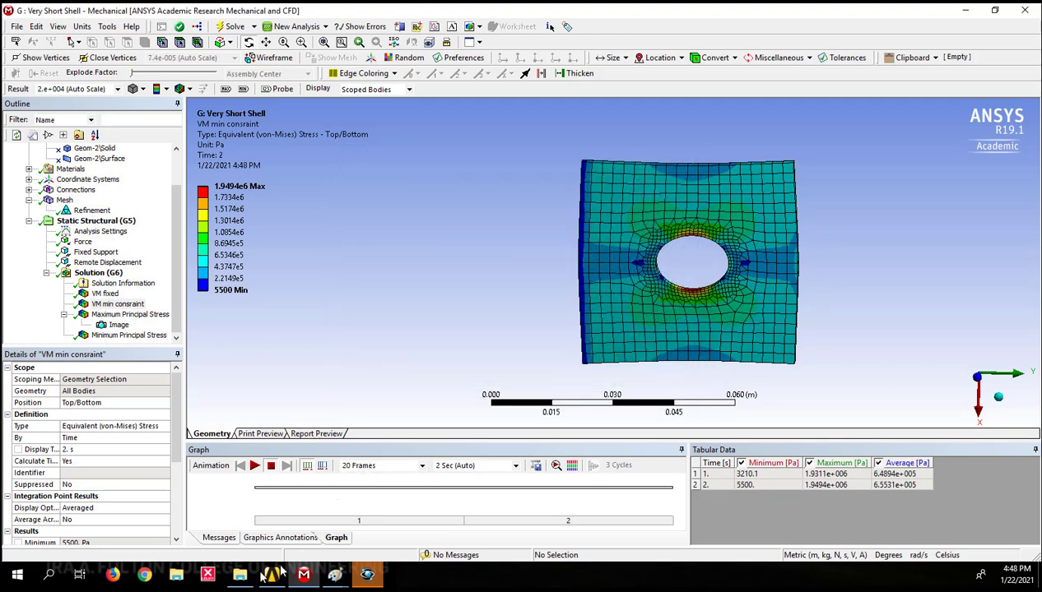
# Step: Inspect the 2626×1016 demo image_3x.png in Paint, then compare with the change aspect ratio image
pyautogui.moveTo(240, 574)
pyautogui.click(282, 508)
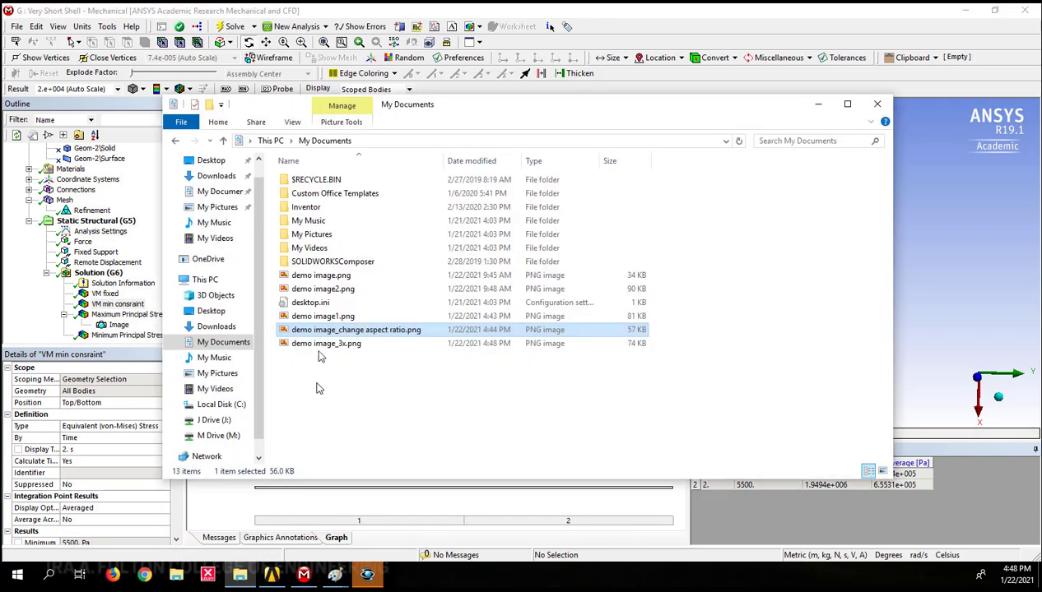
pyautogui.doubleClick(321, 343)
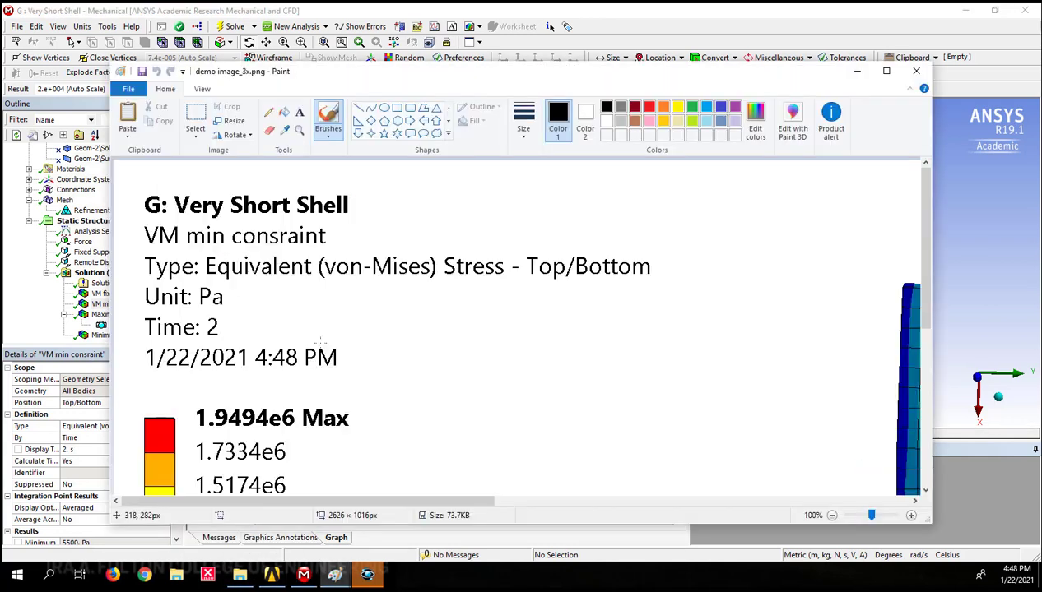
pyautogui.keyDown('ctrl'); pyautogui.scroll(-2, 688, 325); pyautogui.keyUp('ctrl')
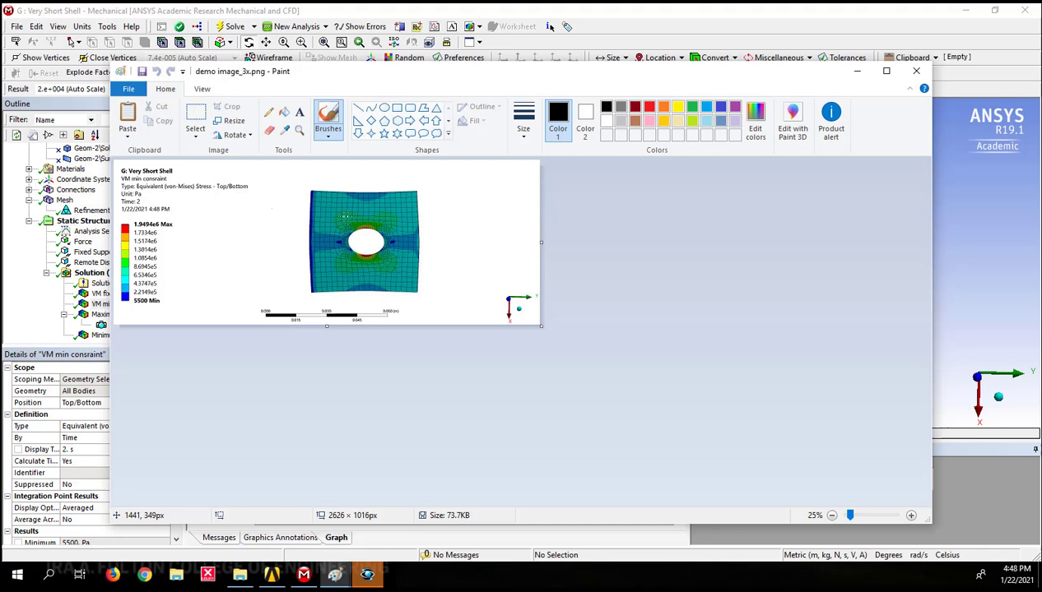
pyautogui.keyDown('ctrl'); pyautogui.scroll(1, 242, 241); pyautogui.keyUp('ctrl')
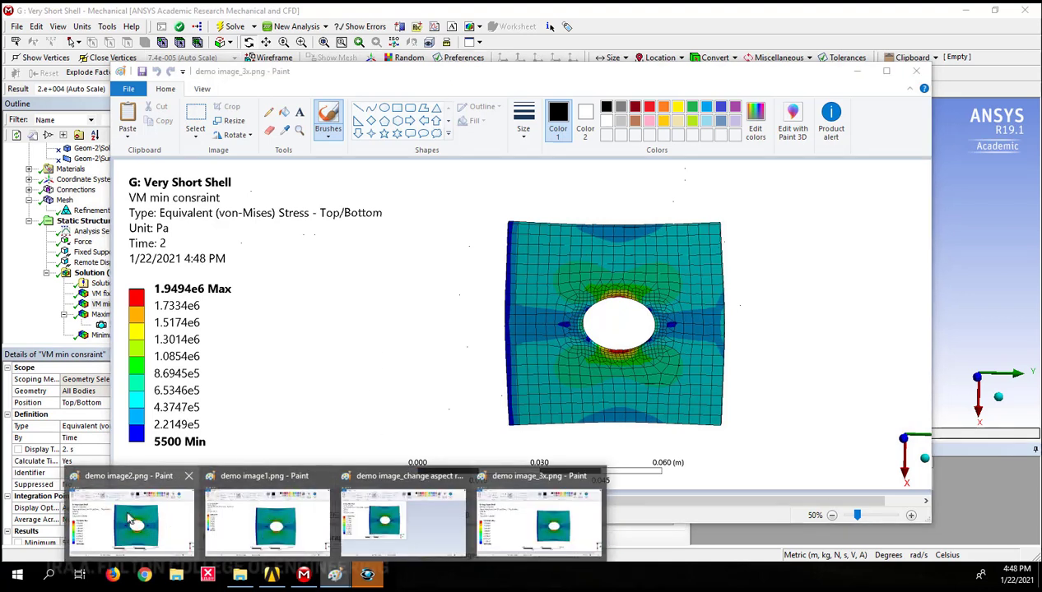
pyautogui.moveTo(335, 574)
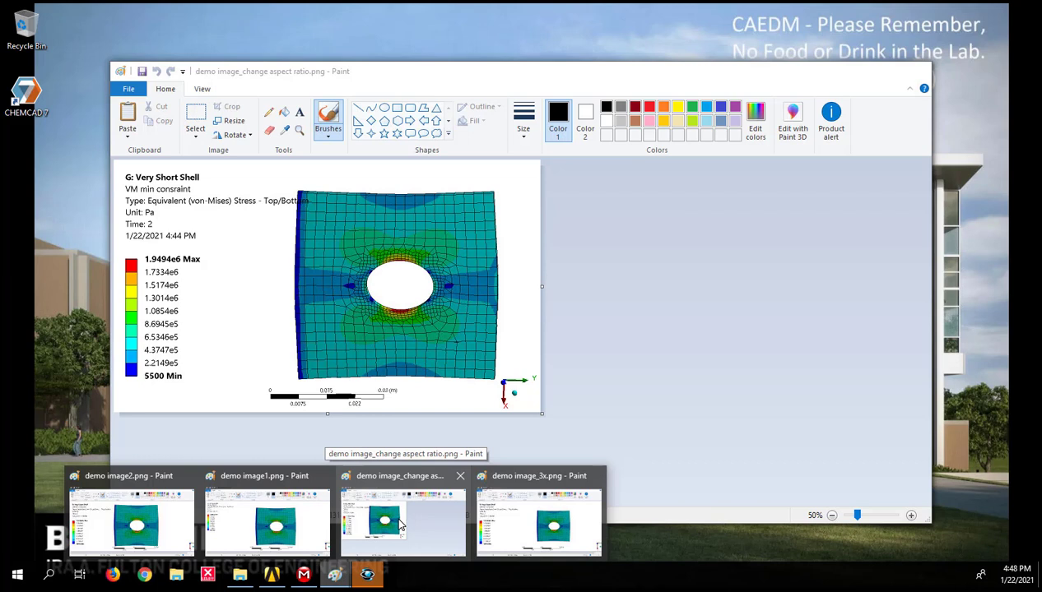
pyautogui.click(399, 523)
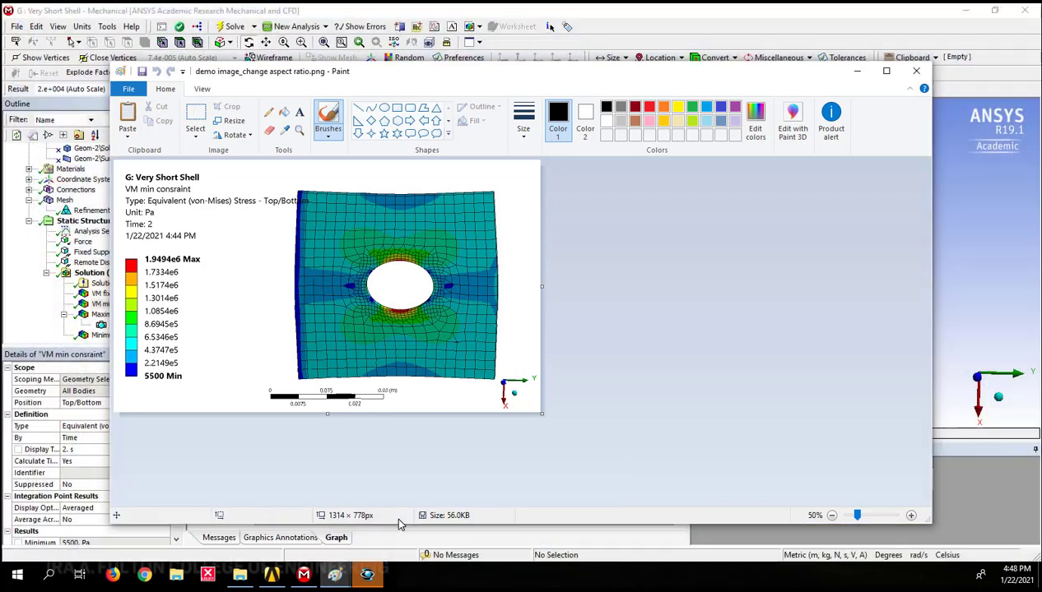
pyautogui.click(921, 20)
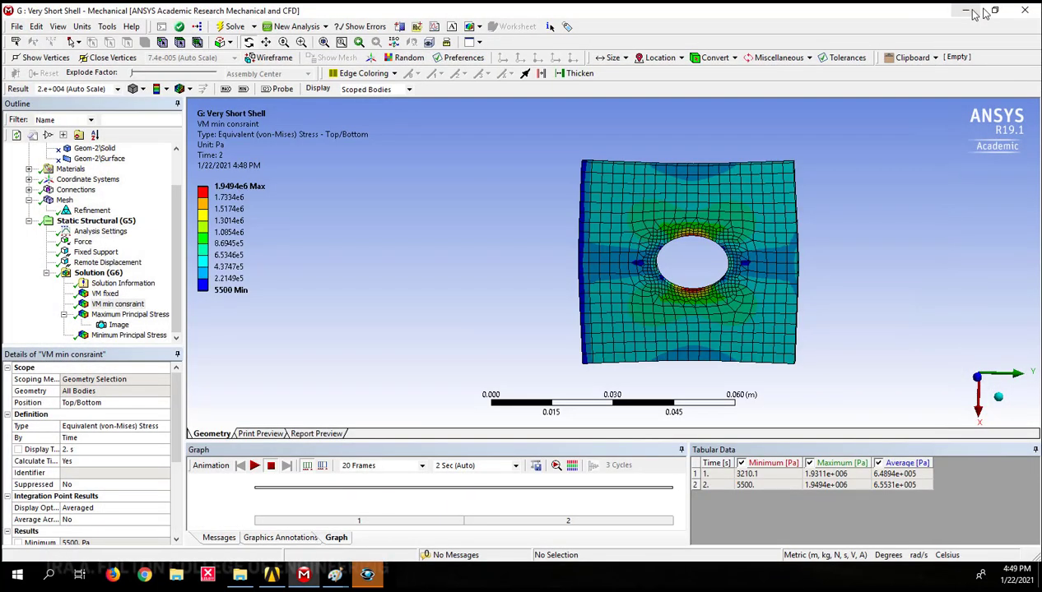
pyautogui.click(994, 10)
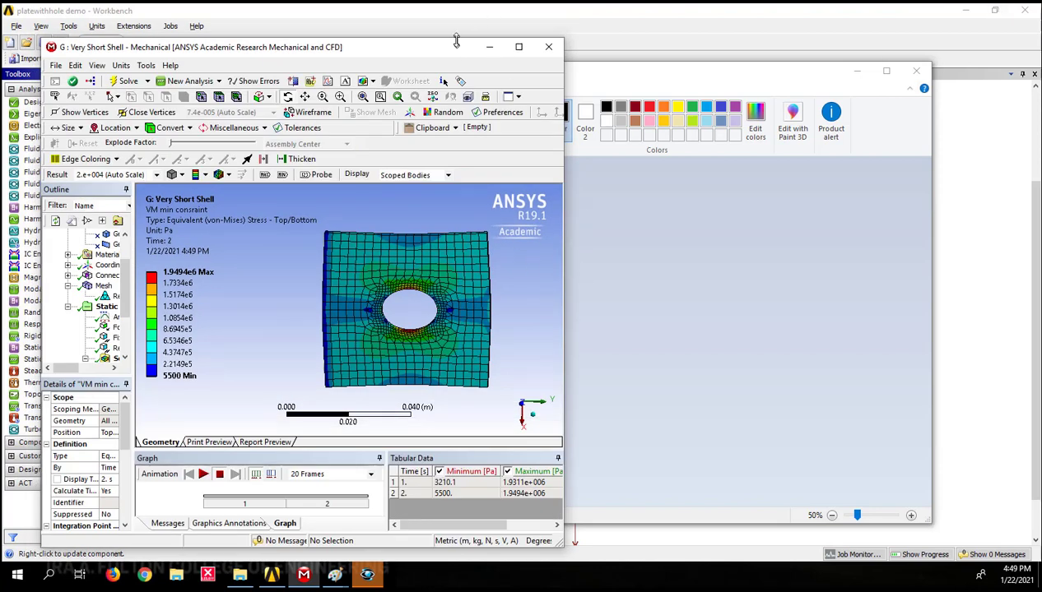
pyautogui.moveTo(458, 48); pyautogui.dragTo(457, 14)
pyautogui.moveTo(423, 216); pyautogui.dragTo(444, 210, button='middle')
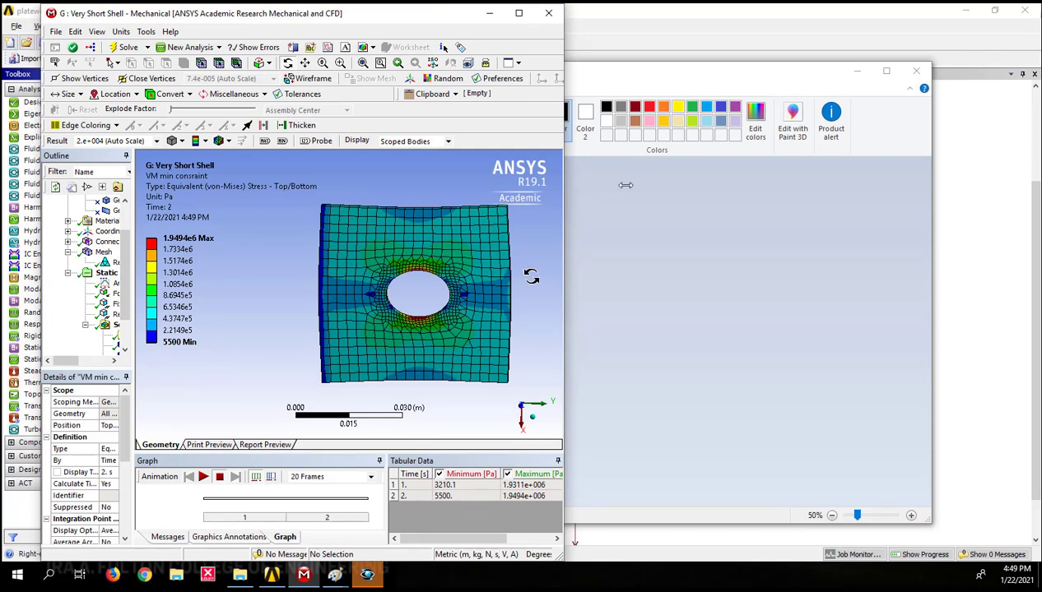
pyautogui.click(637, 68)
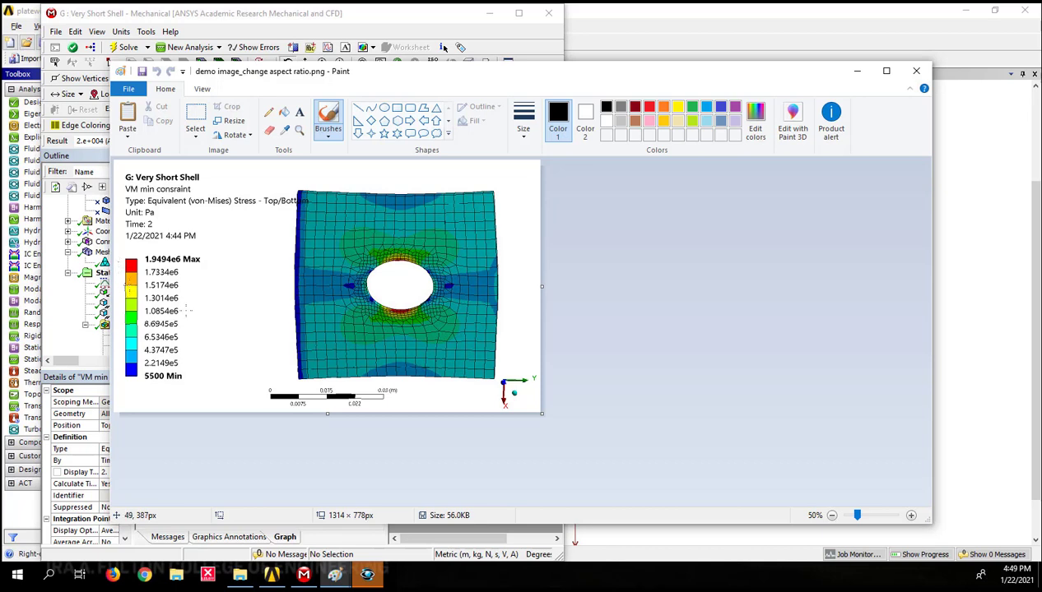
pyautogui.moveTo(367, 575)
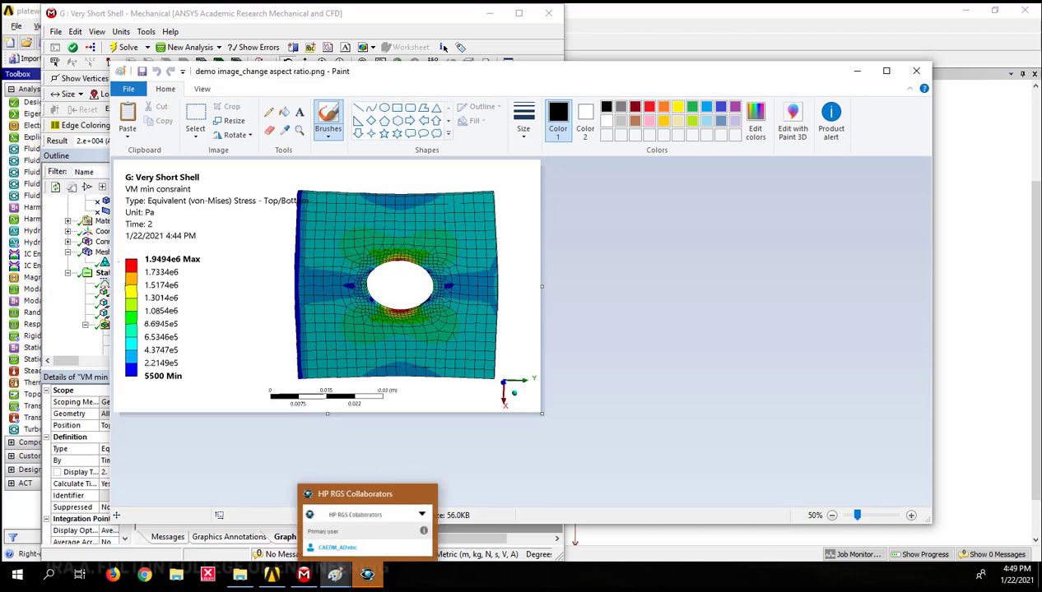
pyautogui.click(335, 574)
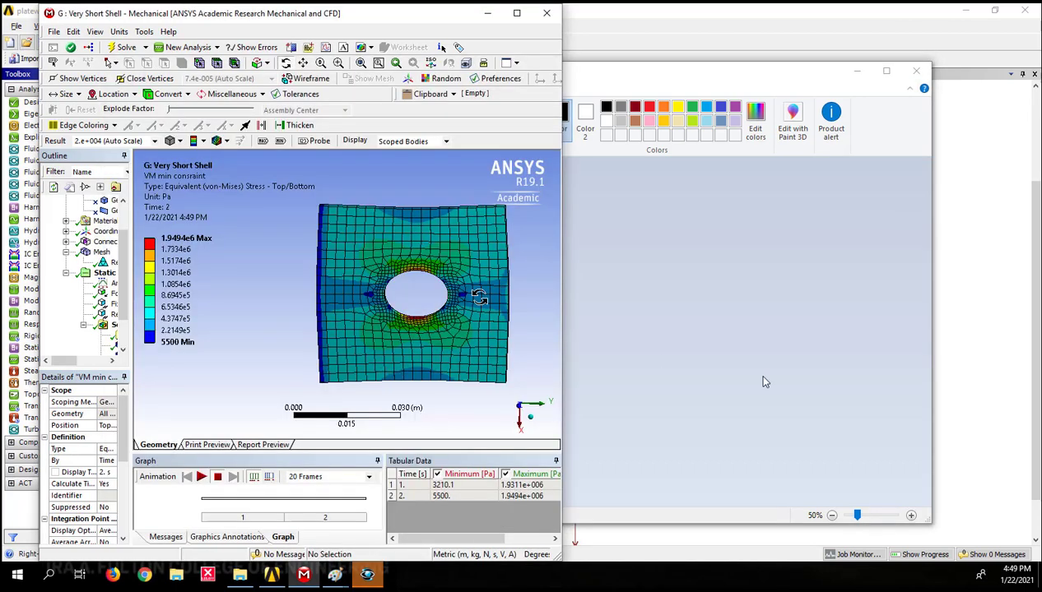
pyautogui.click(516, 14)
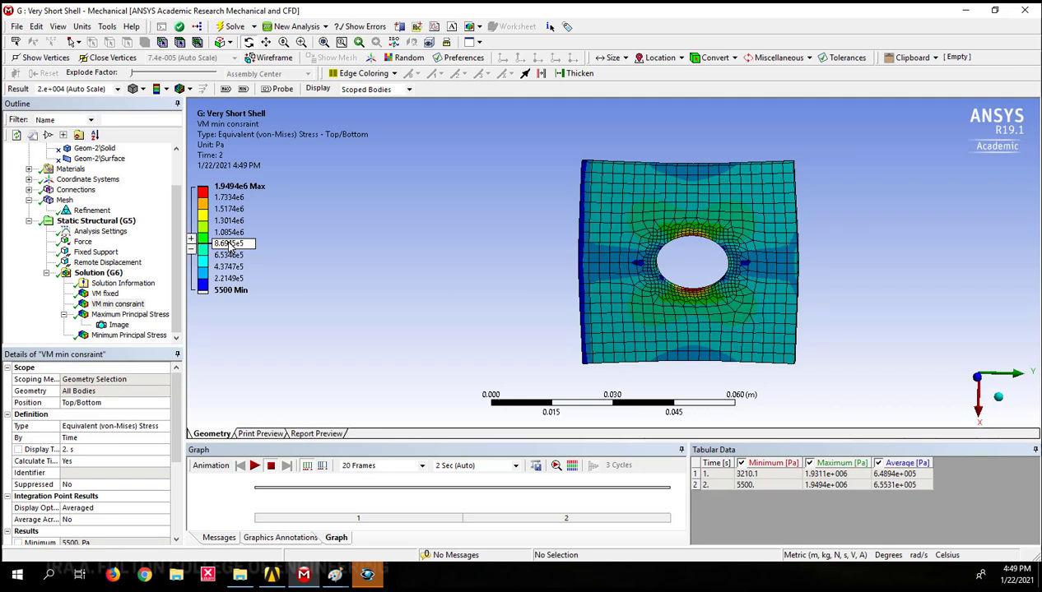
# Step: Set the stress legend to 3 digits, so it reads 5.5e3 to 1.95e6
pyautogui.rightClick(230, 245)
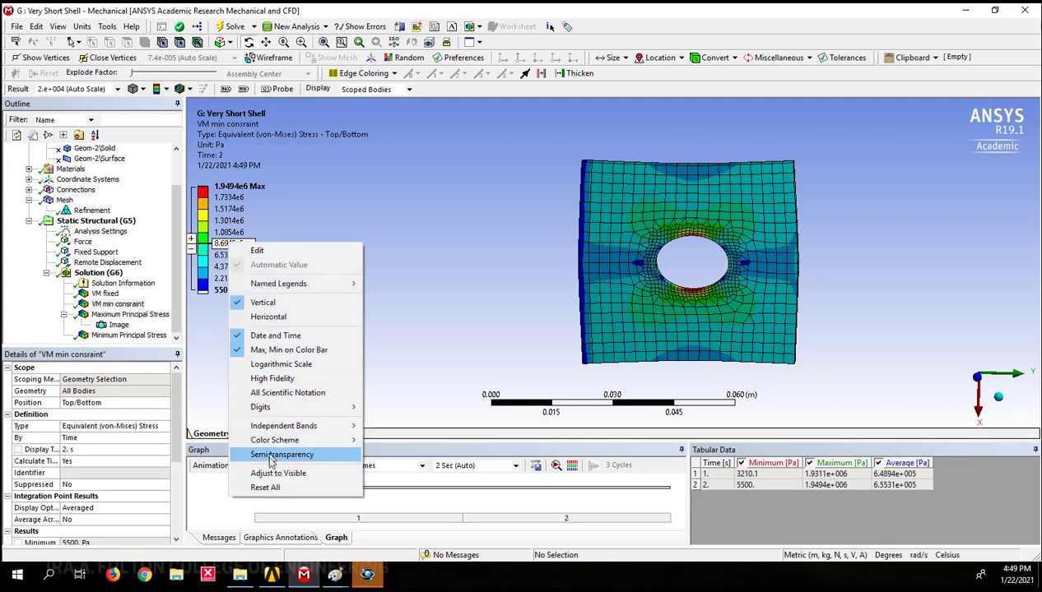
pyautogui.moveTo(260, 408)
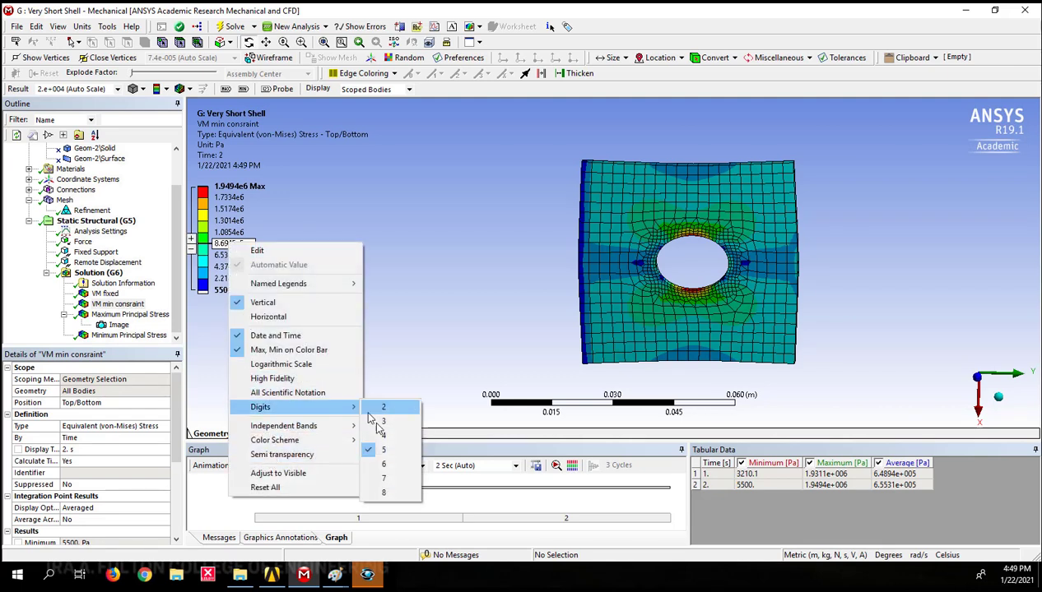
pyautogui.click(381, 422)
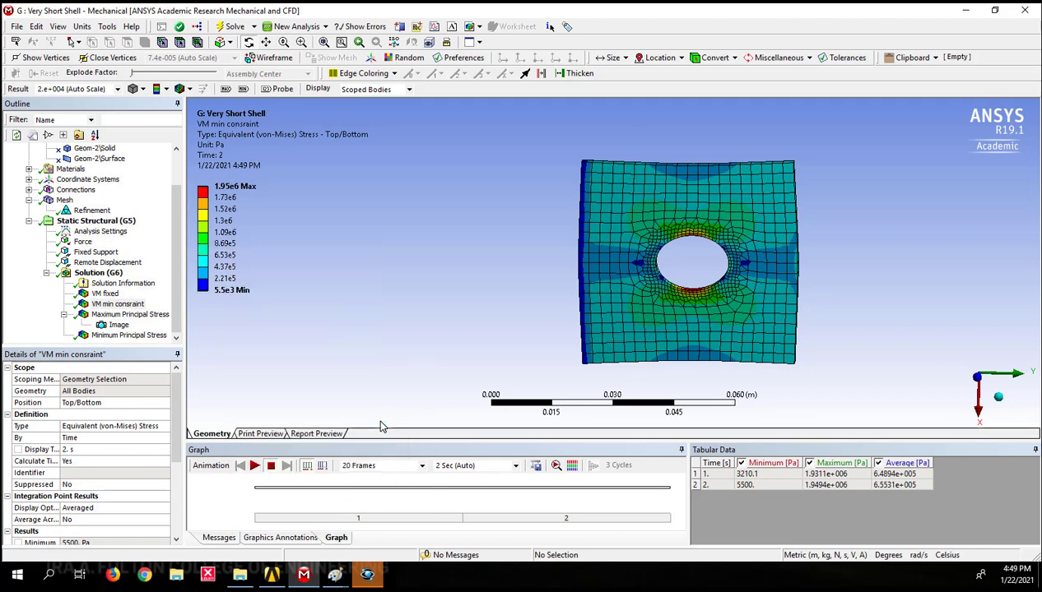